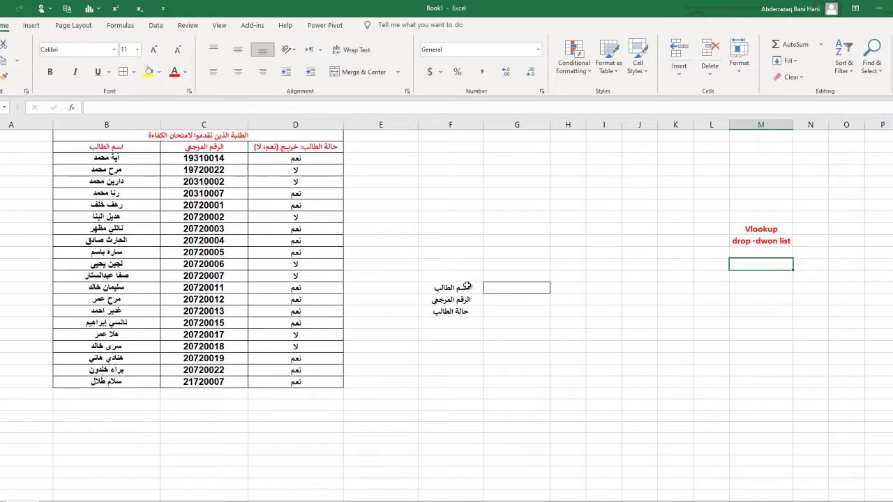
Copy the first student's name from cell B3 into cell G14 beside the اسم الطالب label
left_click(498, 290)
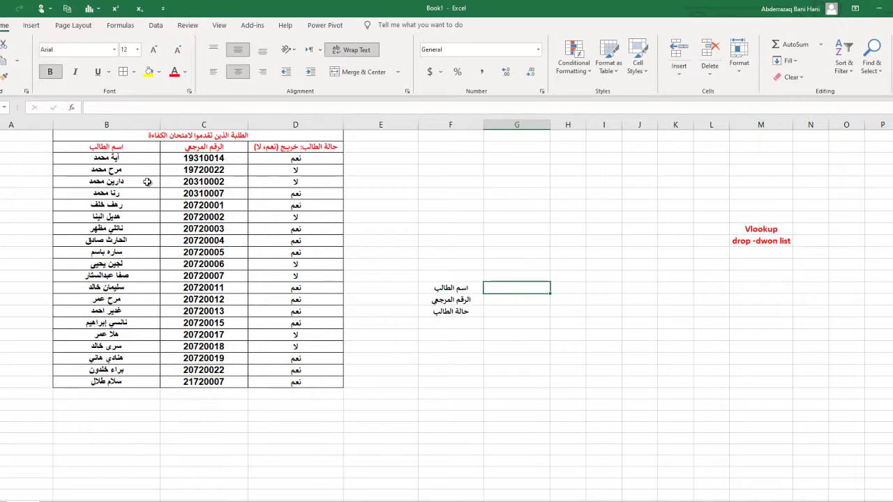
left_click(122, 159)
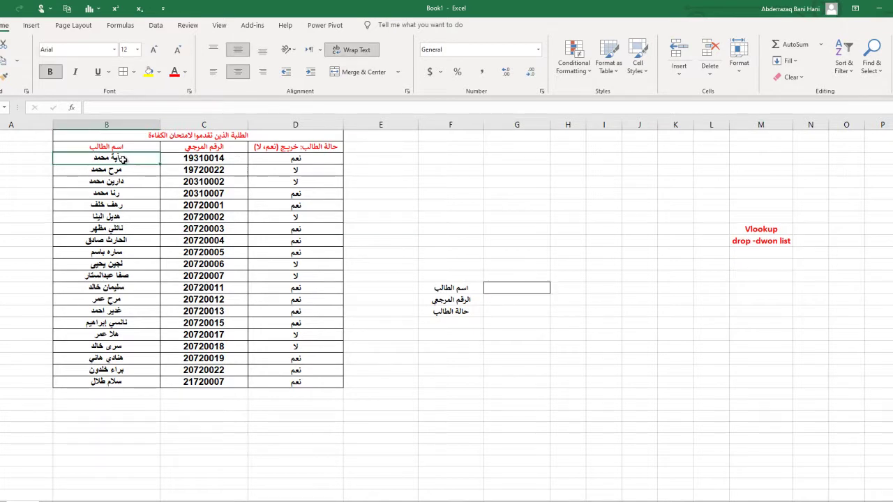
key("ctrl+c")
left_click(499, 286)
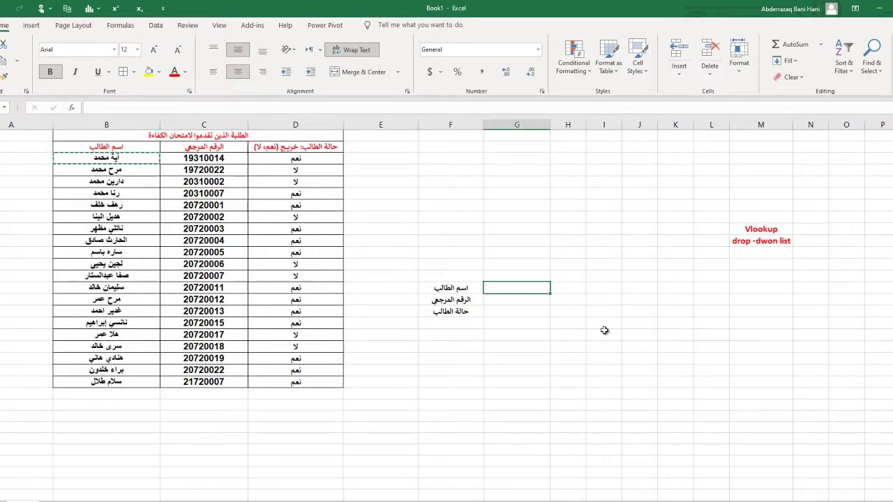
key("ctrl+v")
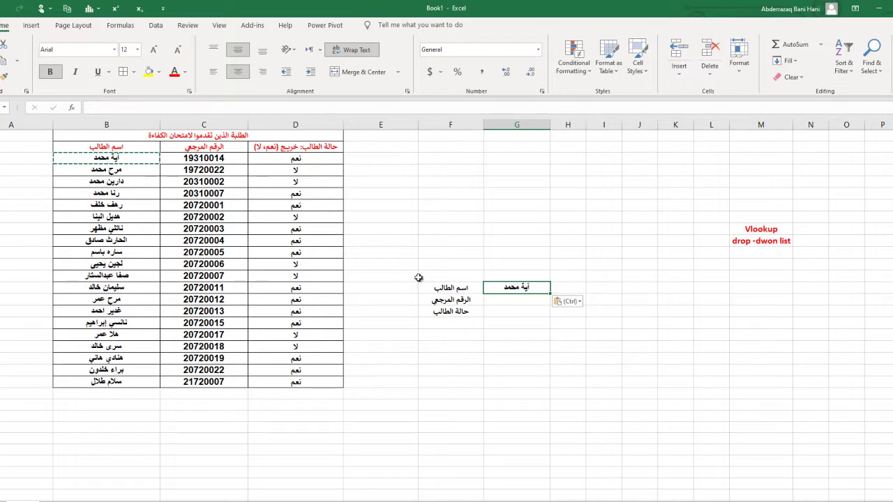
Enter =VLOOKUP(G14,B3:D22,2,FALSE) in cell G15 to look up the student's reference number
left_click(507, 300)
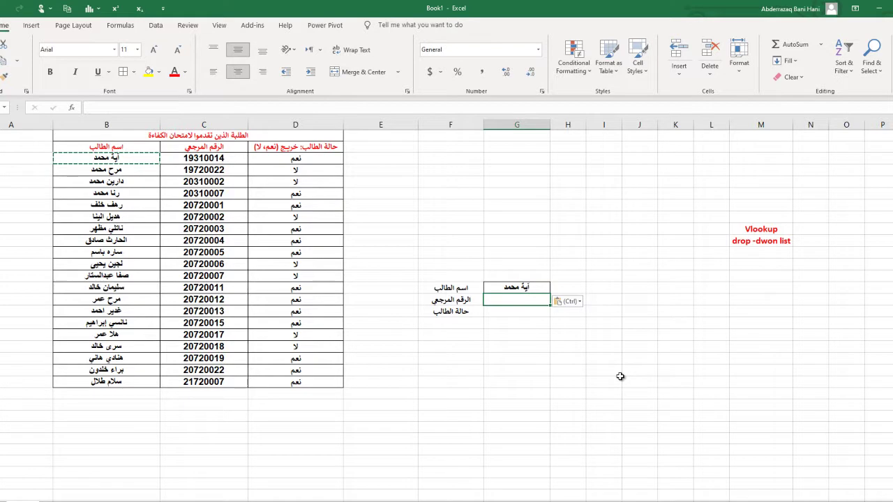
type("=")
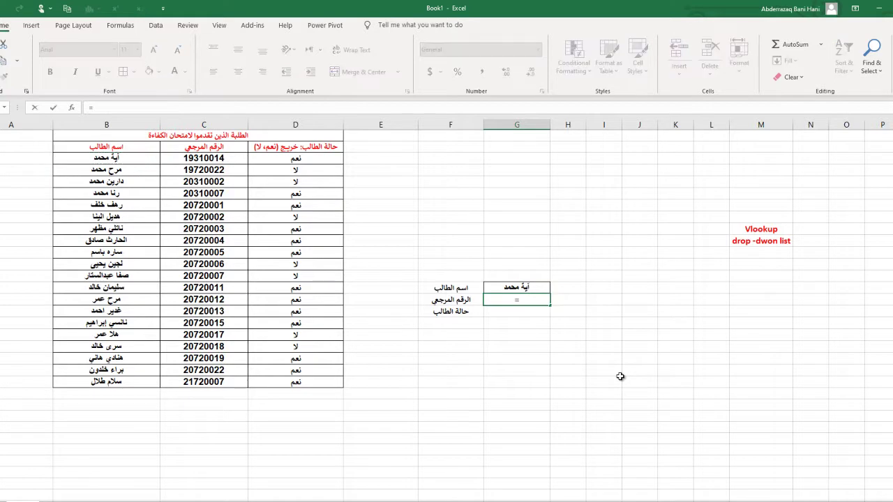
type("v")
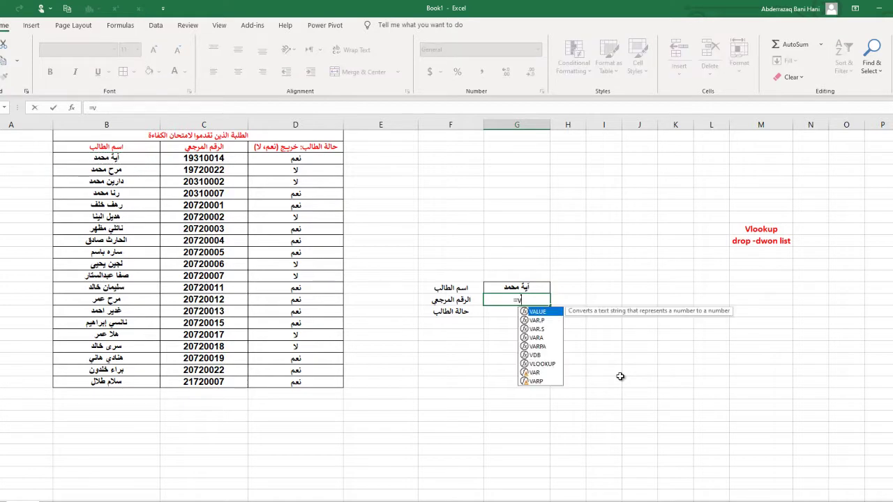
type("look")
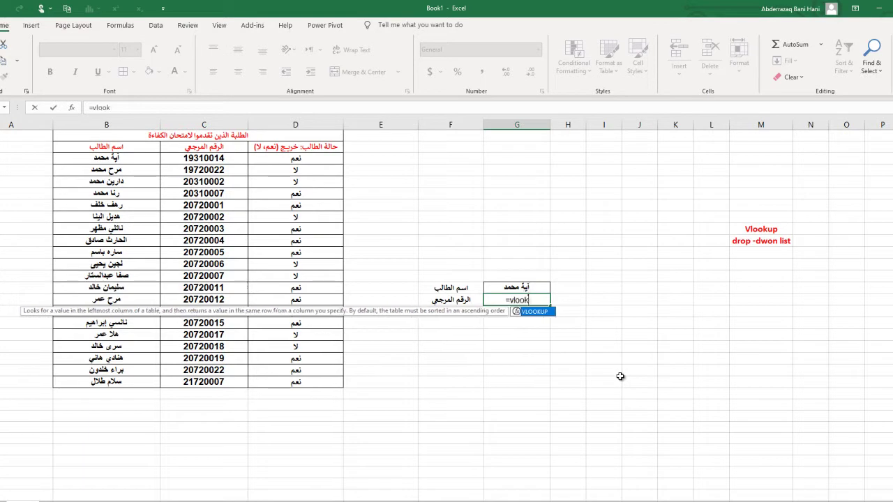
type("up")
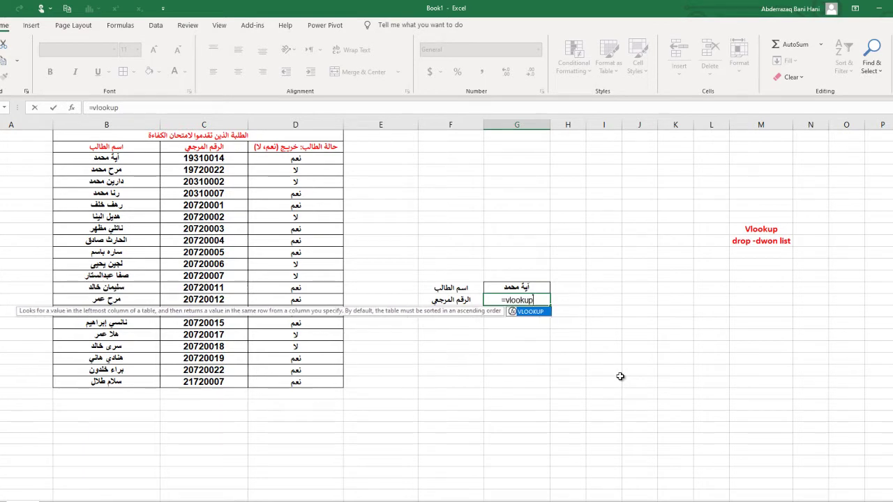
type("(")
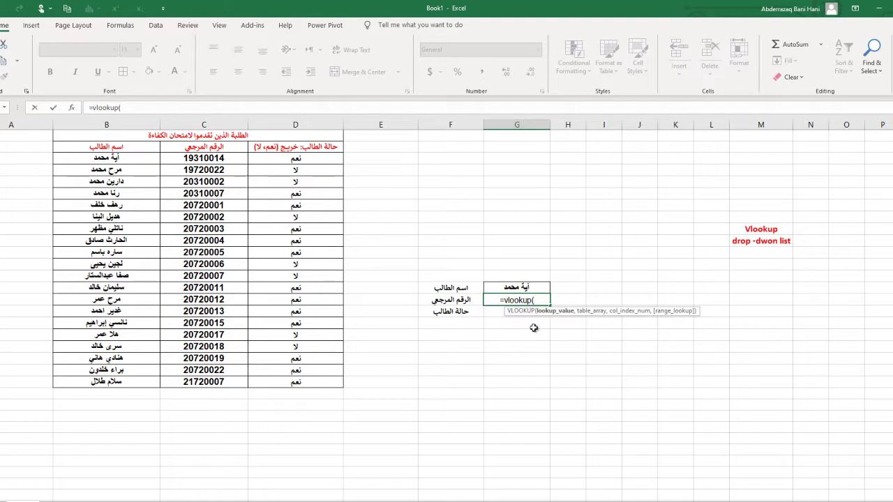
left_click(534, 287)
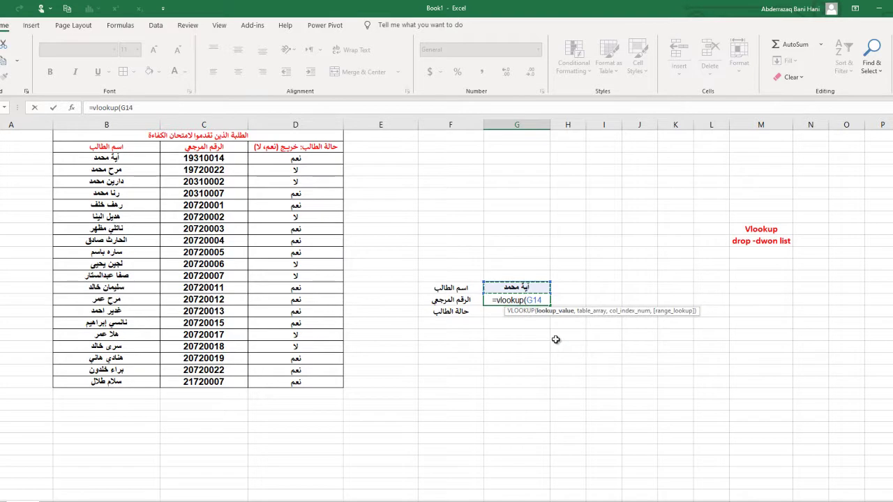
type(",")
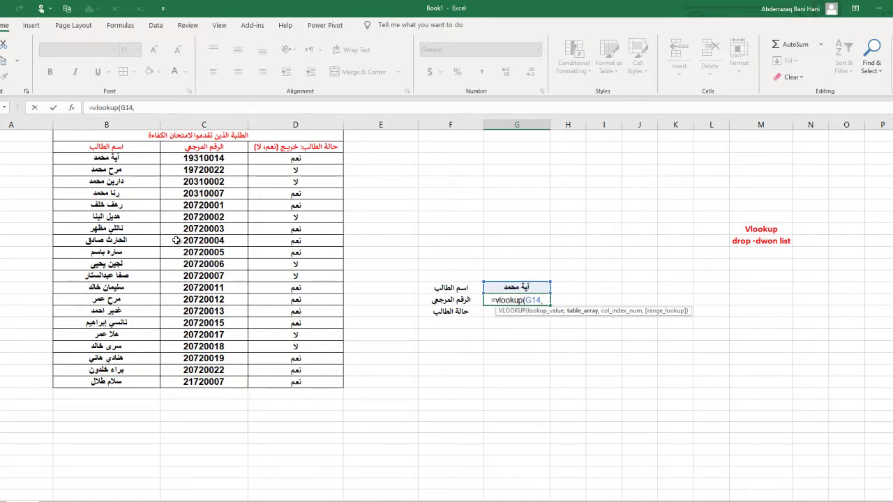
left_click_drag(98, 158, 275, 379)
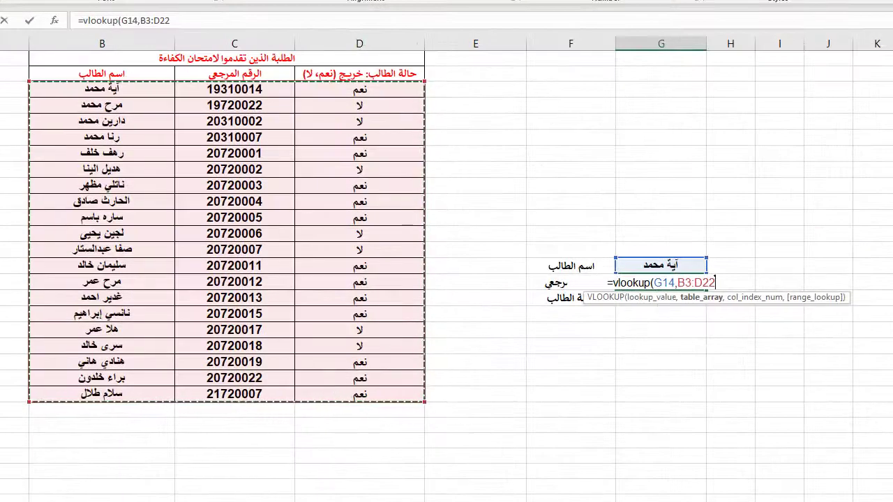
type(",")
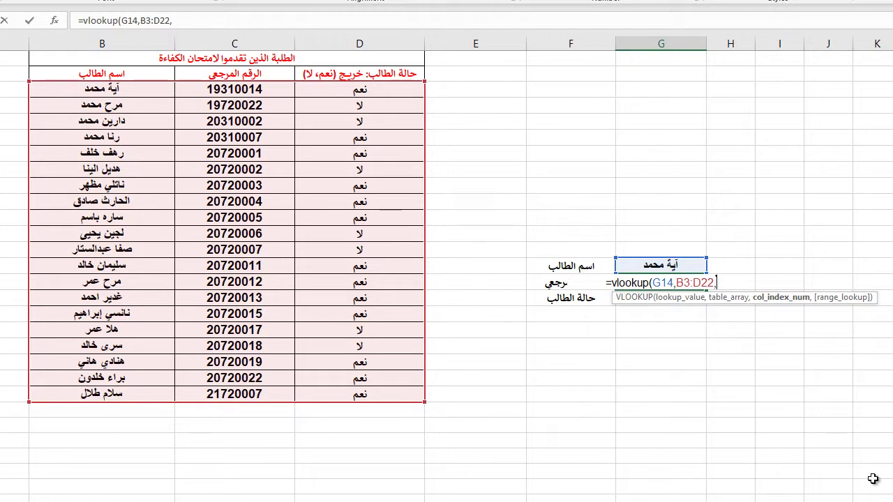
type("2")
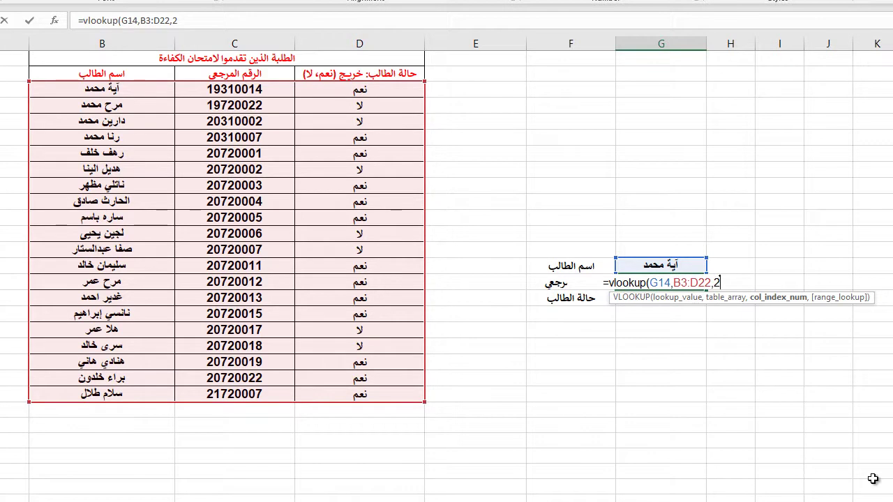
type(",")
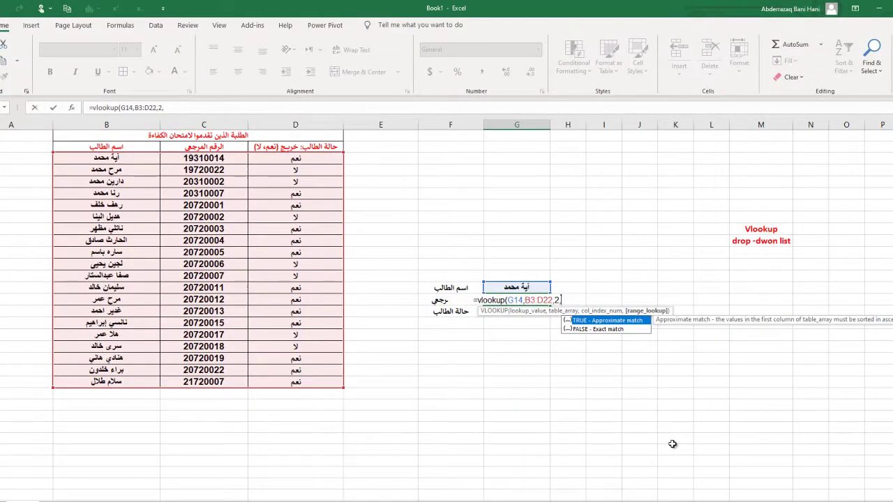
type("false)")
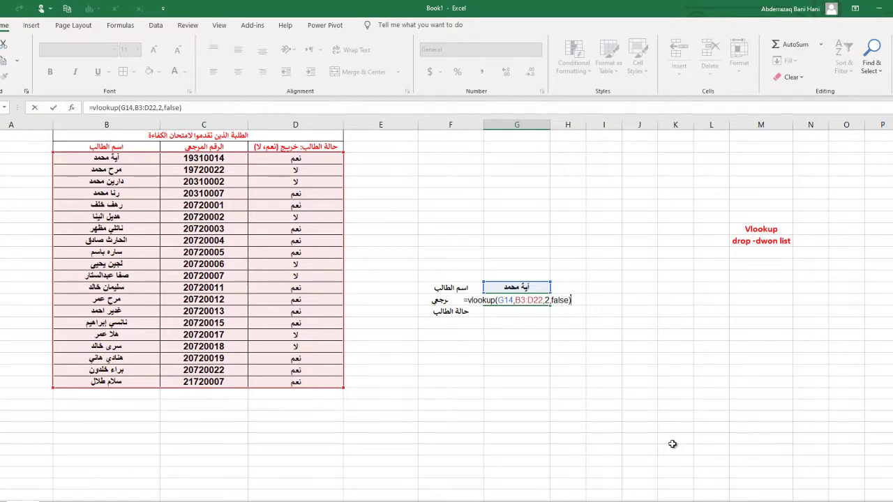
key("Return")
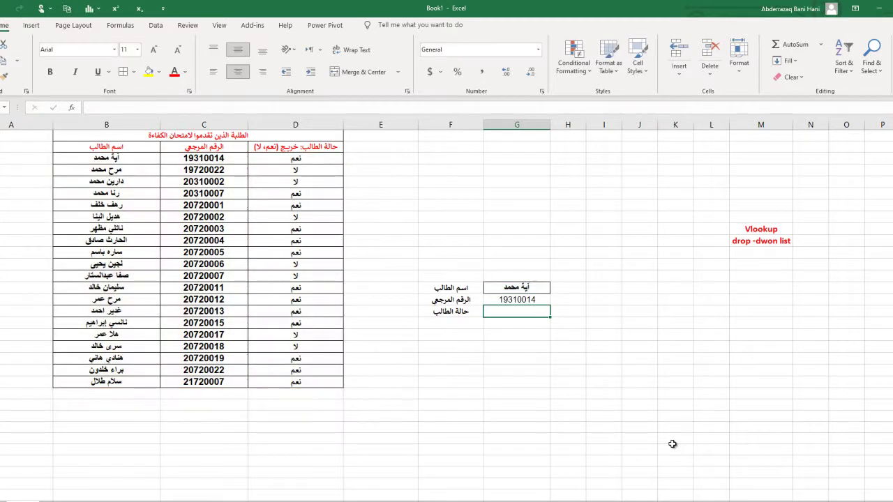
left_click(513, 300)
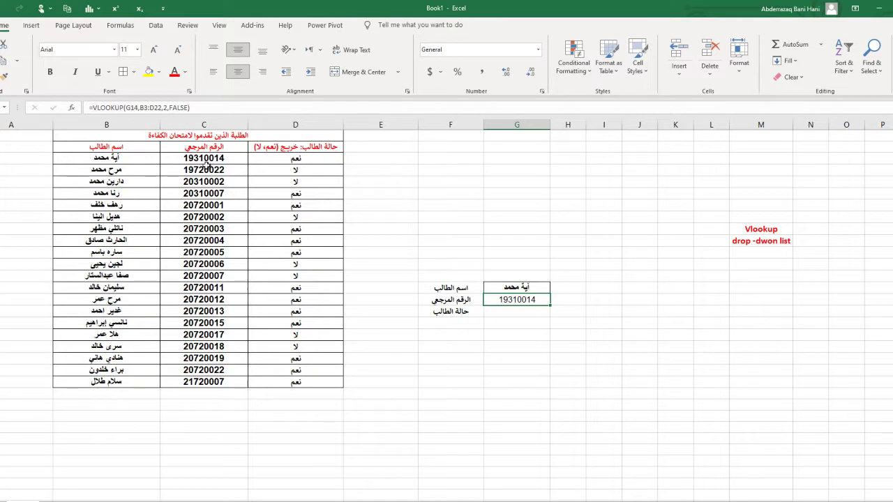
Enter =VLOOKUP(G14,B3:D22,3,FALSE) in cell G16 to look up the student's graduate status
left_click(528, 313)
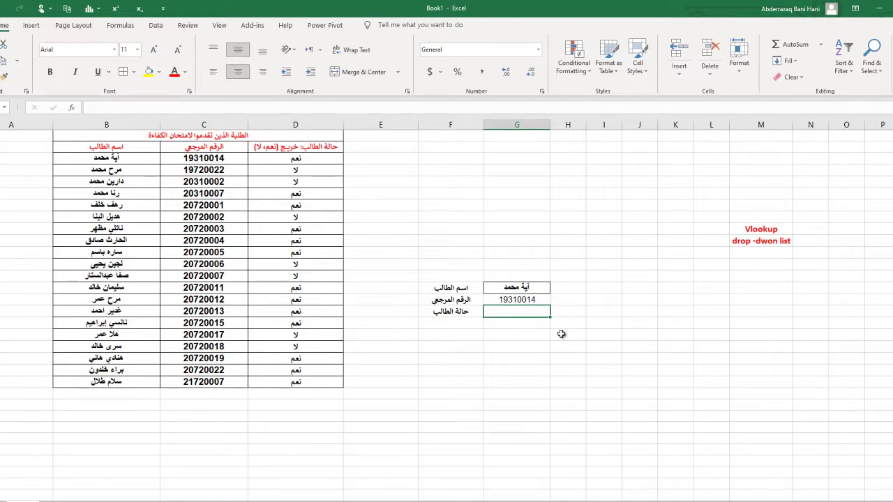
type("=v")
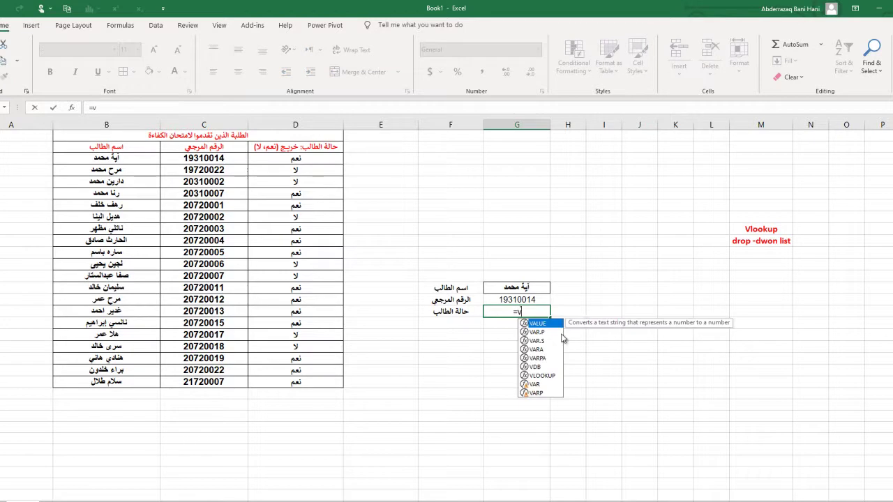
type("lookup")
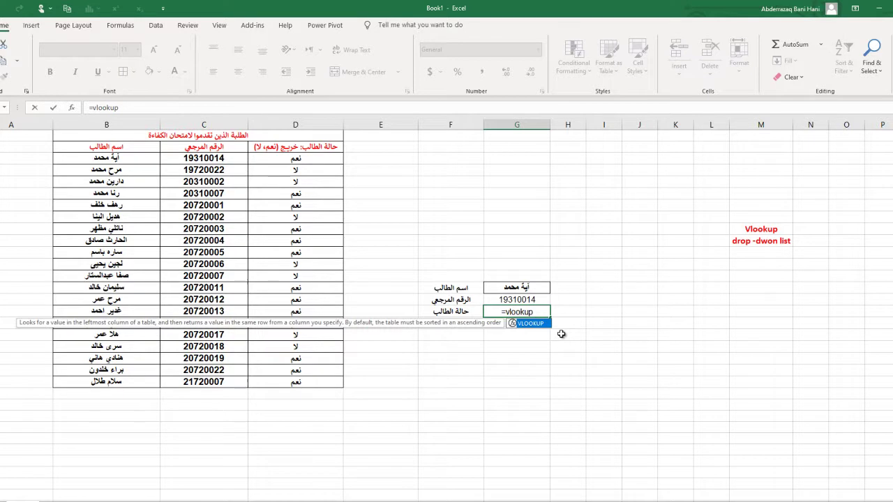
type("(")
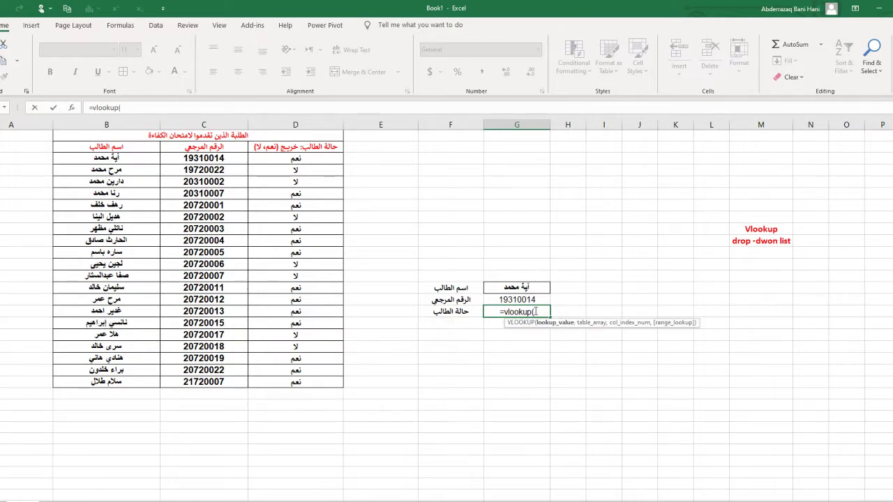
left_click(528, 288)
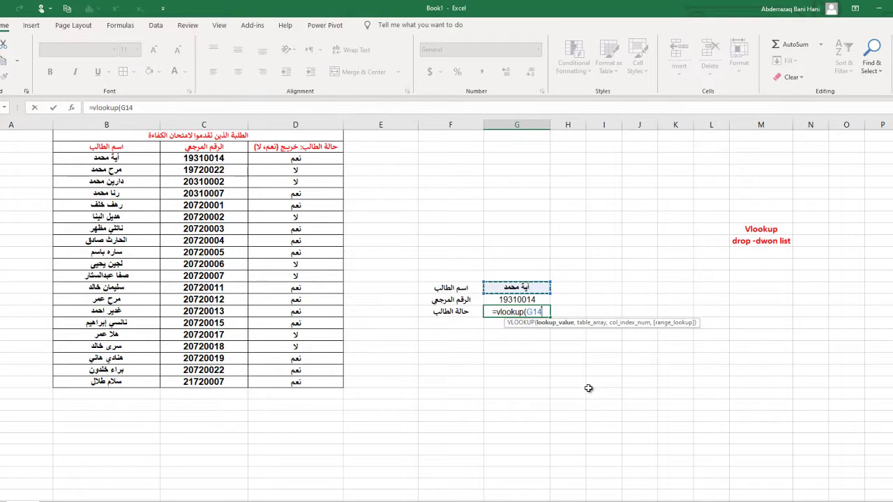
type(",")
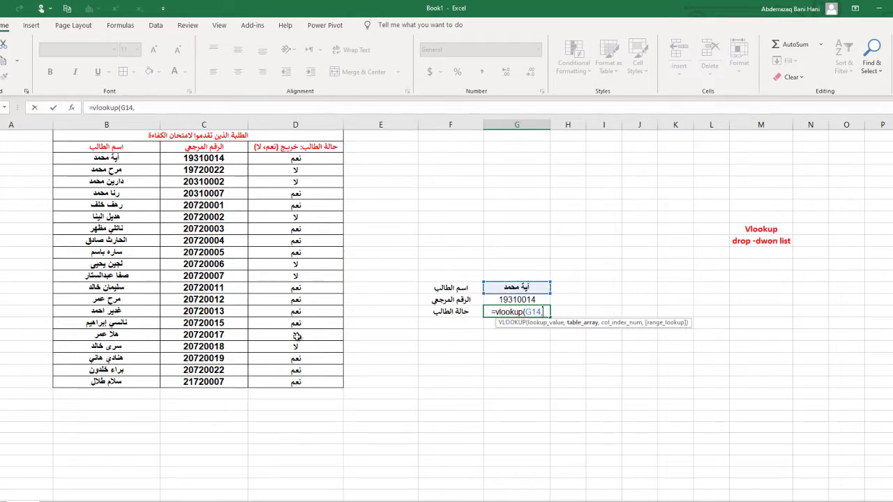
left_click_drag(97, 159, 296, 375)
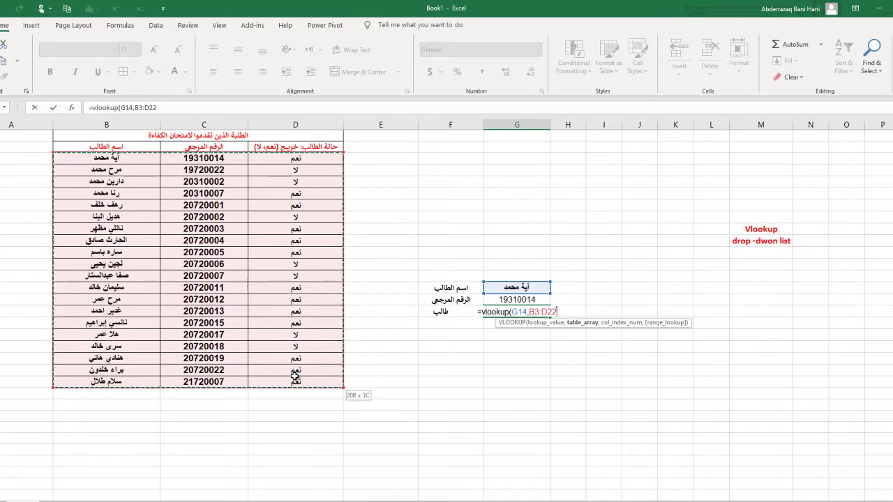
left_click_drag(295, 377, 295, 377)
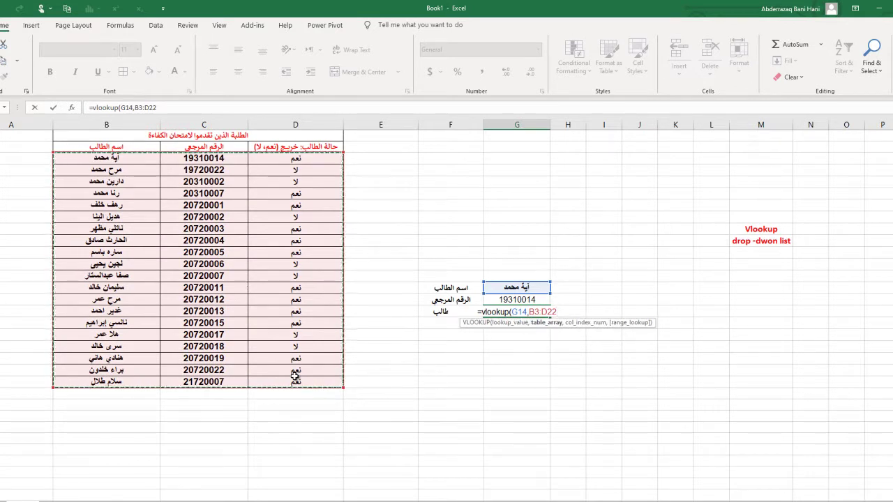
type(",")
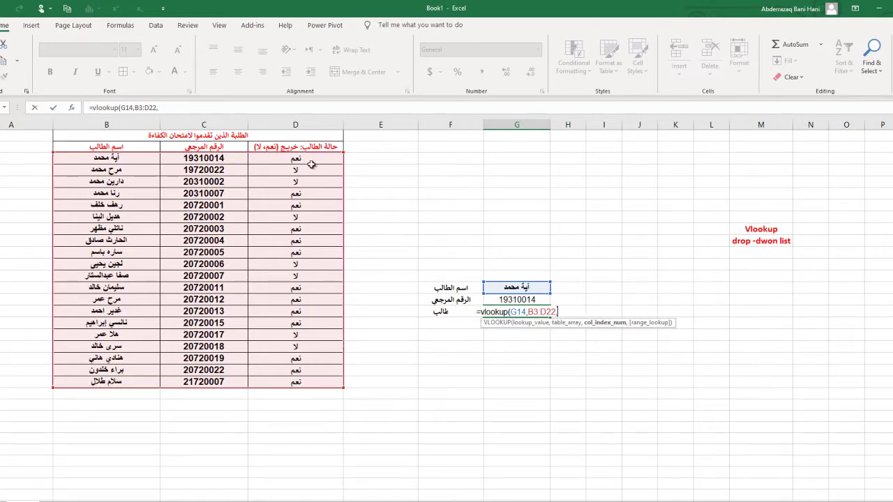
type("3")
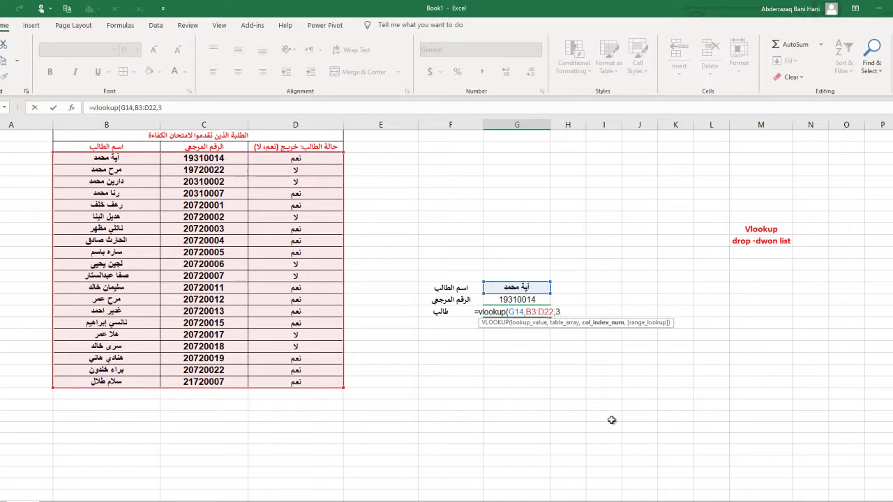
type(",false")
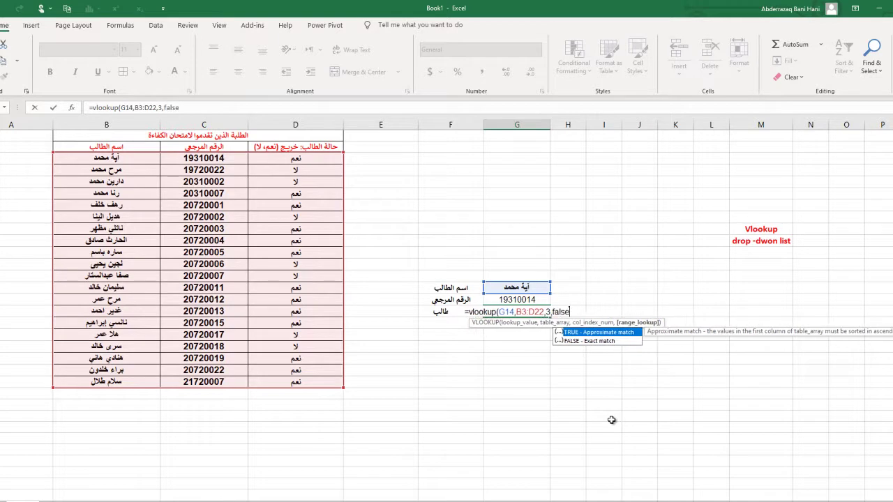
type(")")
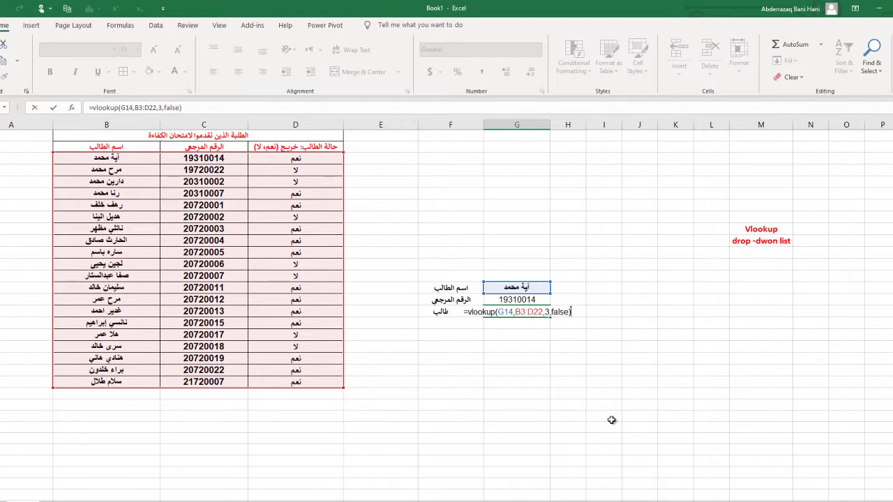
key("Return")
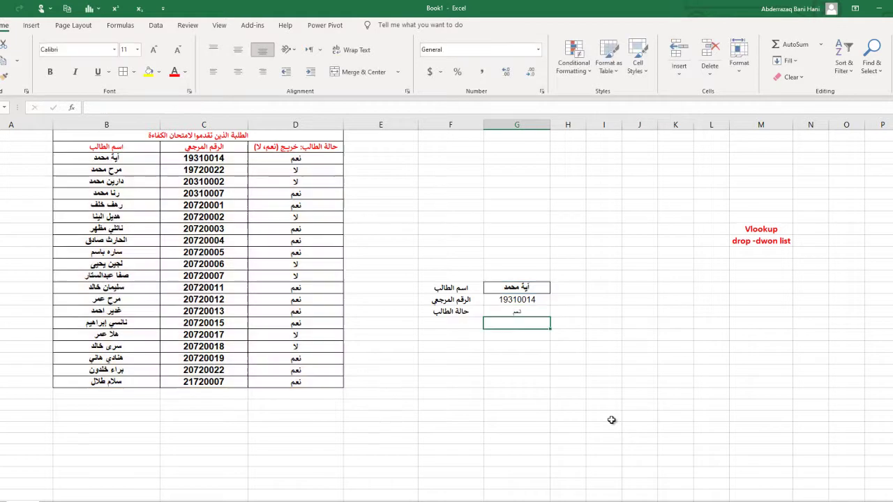
left_click(517, 314)
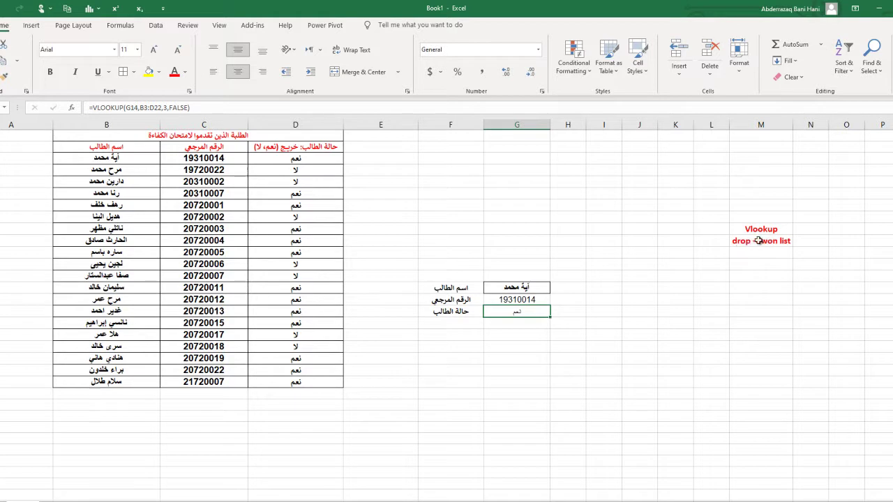
Set up a data validation rule for cell G14 that allows a List with an in-cell dropdown
left_click(537, 288)
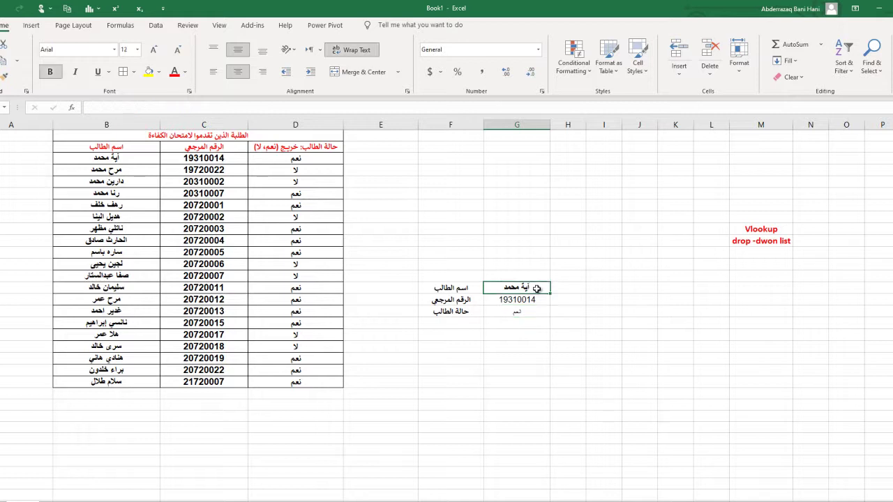
left_click(157, 27)
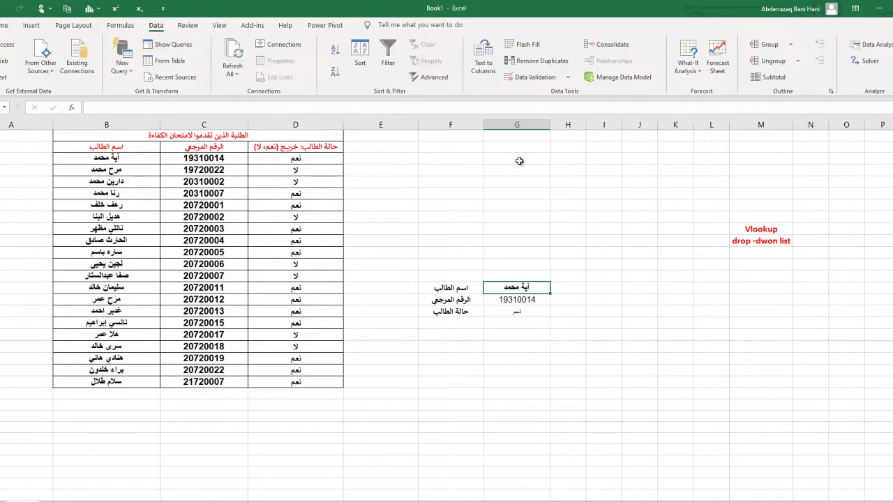
left_click(568, 81)
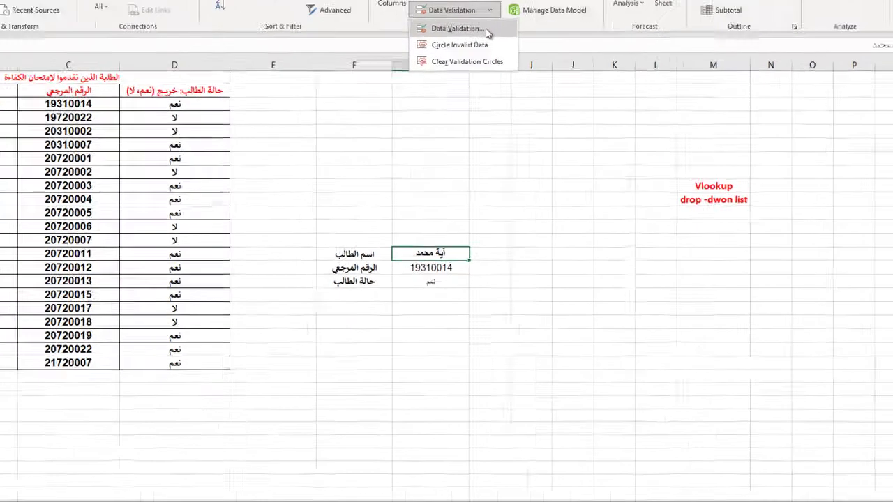
left_click(538, 93)
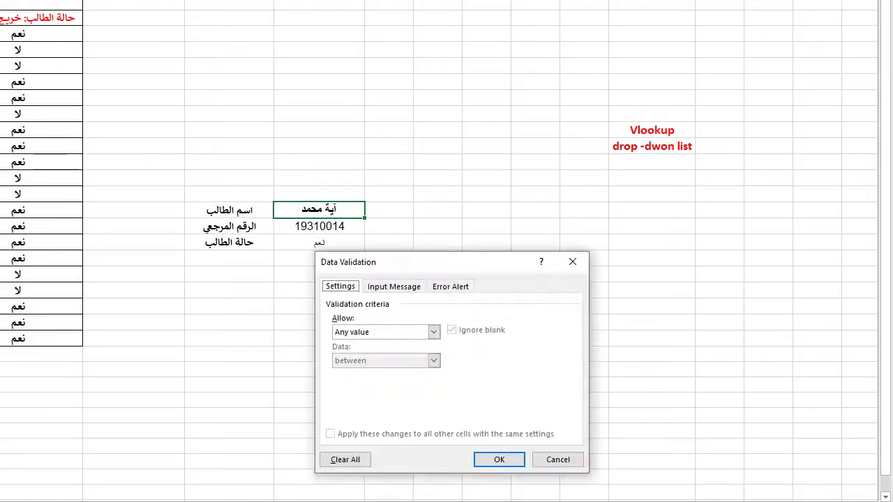
left_click(434, 332)
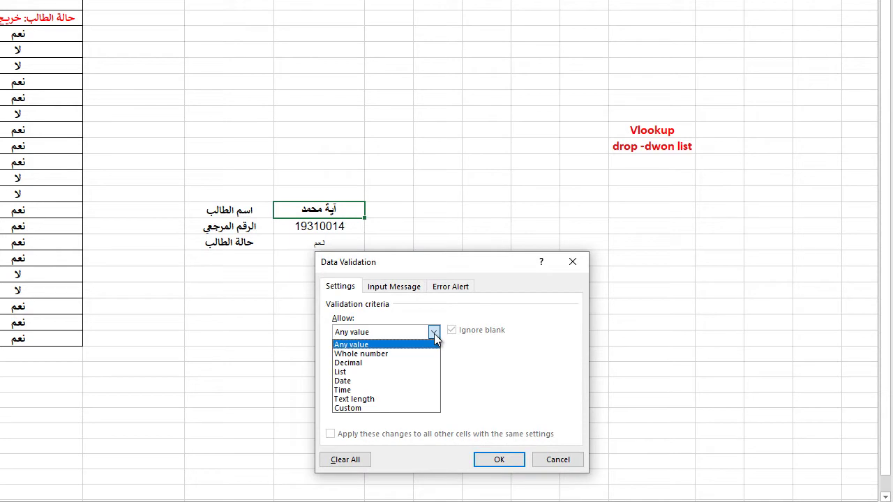
left_click(359, 373)
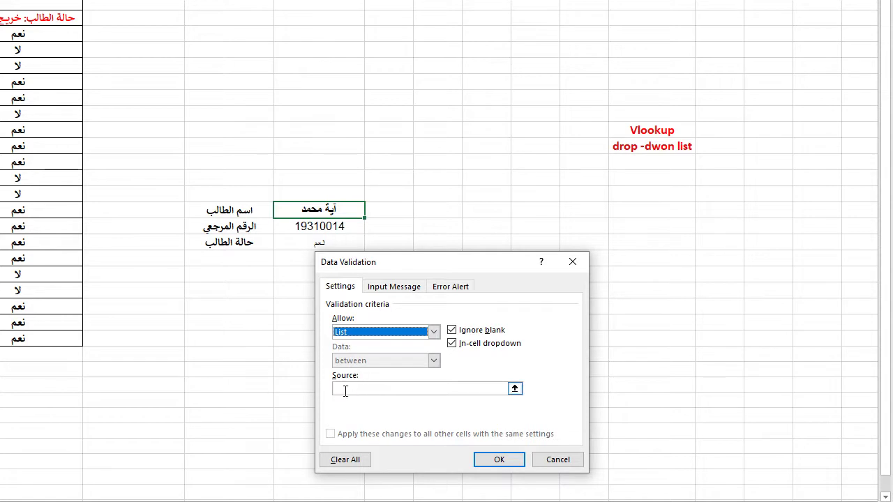
Try to apply the validation rule with =$B$3:$B$22) as the list source
left_click(344, 390)
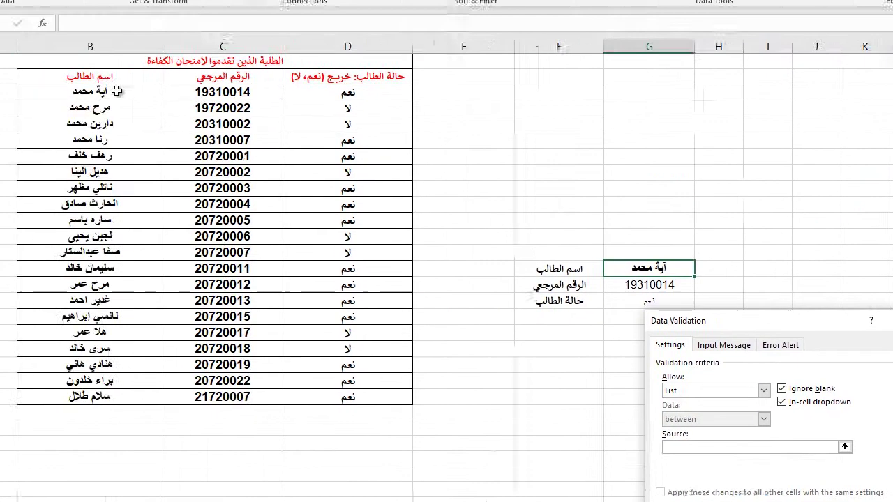
left_click_drag(167, 103, 171, 407)
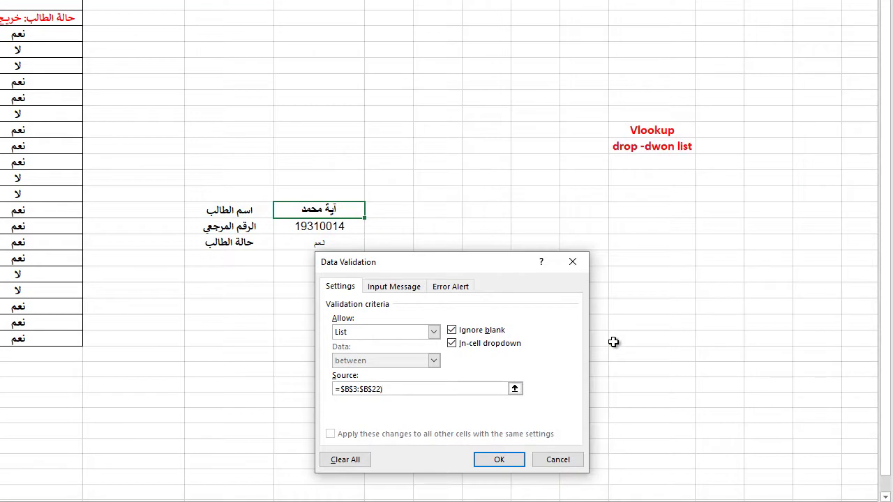
key("Return")
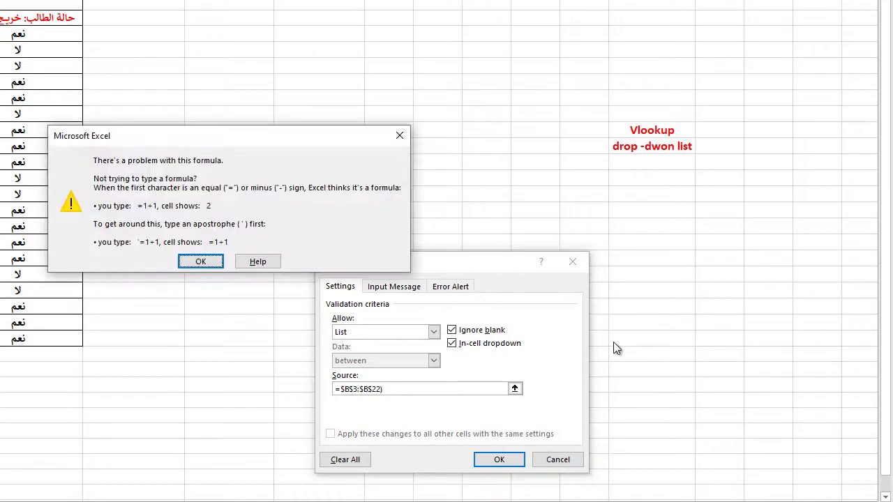
key("Return")
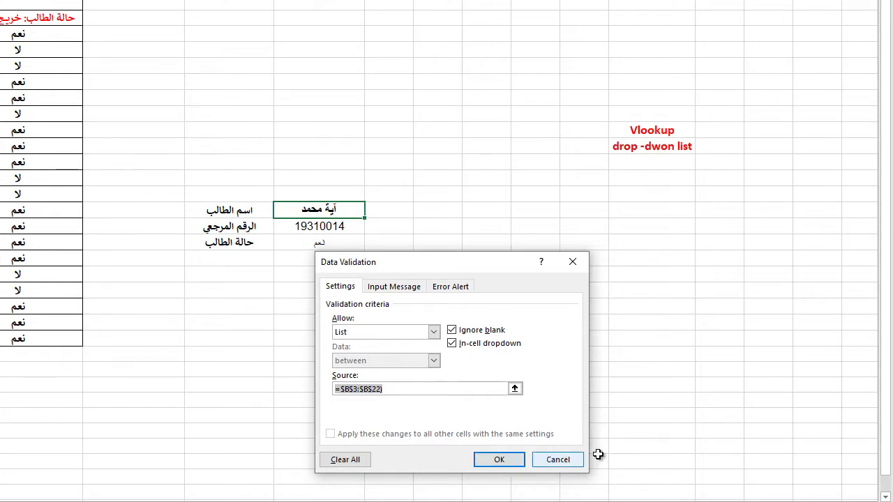
Replace the list source with the student names in =$B$3:$B$22 and apply the validation rule to G14
key("BackSpace")
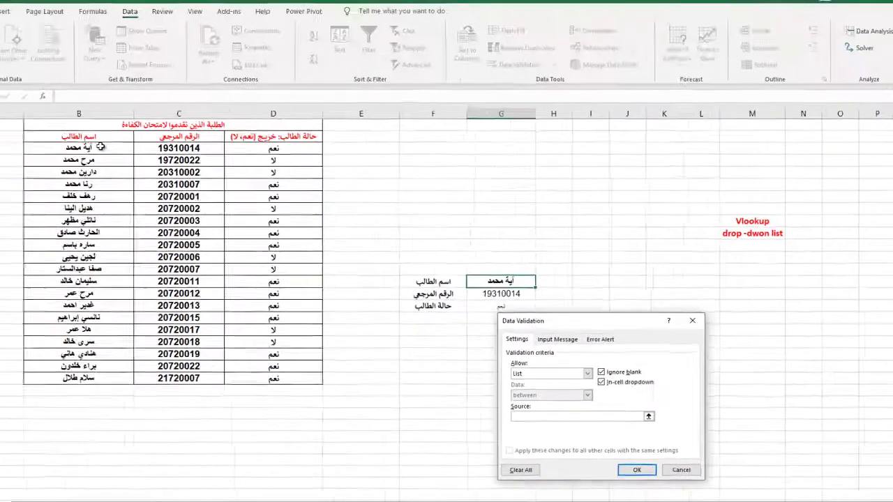
left_click_drag(106, 158, 133, 382)
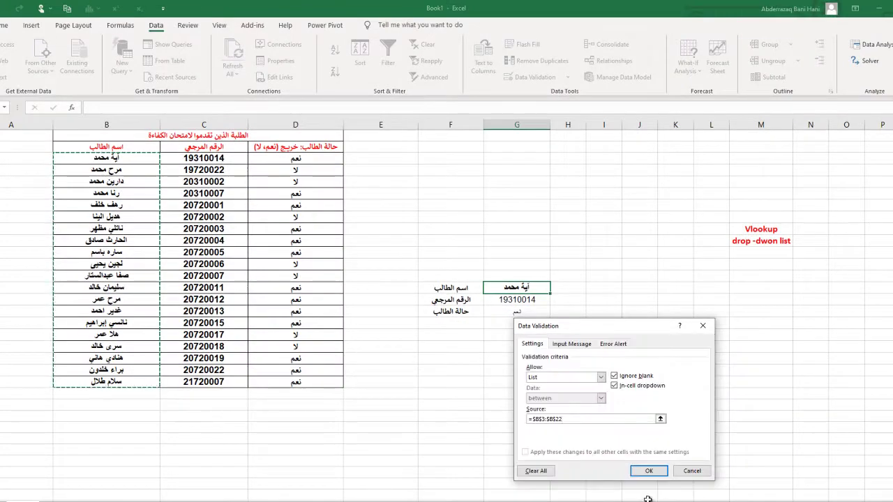
left_click(648, 471)
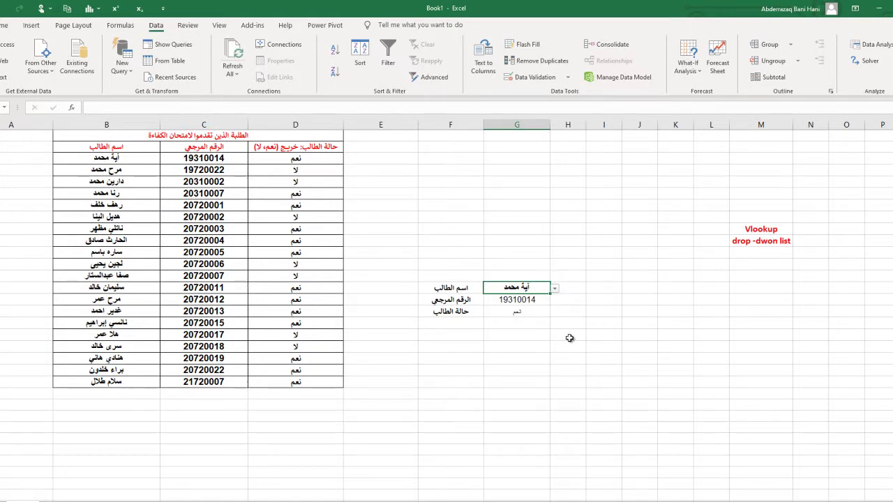
Browse the student drop-down list in G14 and choose the student from cell B7
left_click(555, 289)
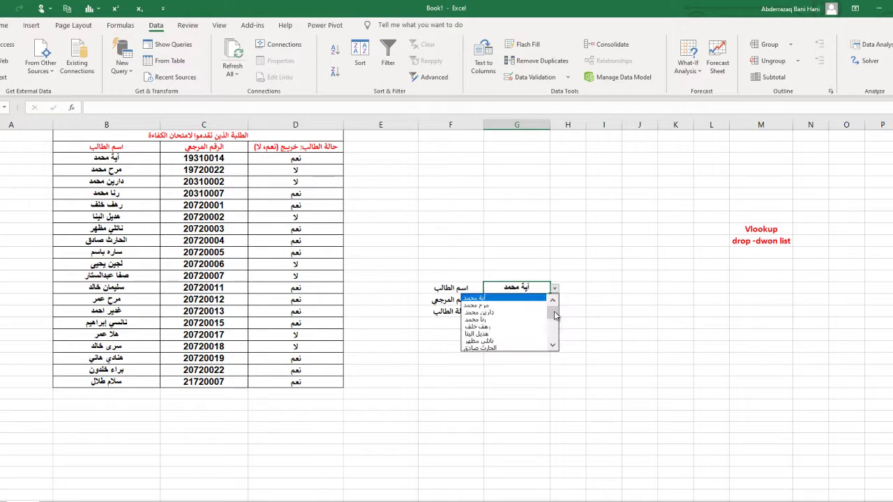
left_click_drag(556, 315, 555, 342)
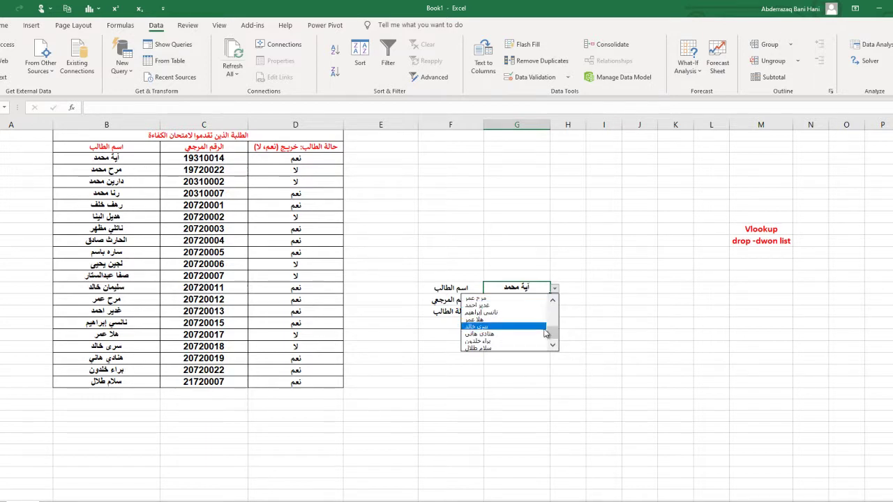
left_click_drag(551, 336, 550, 301)
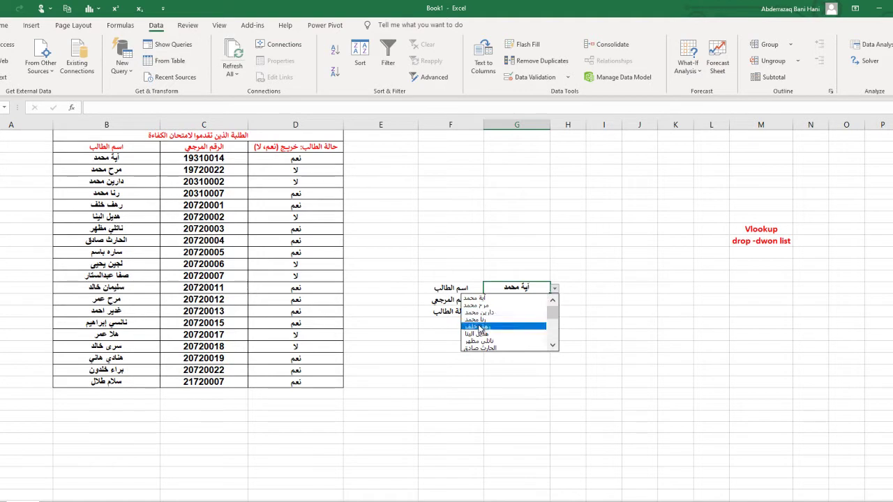
left_click(480, 326)
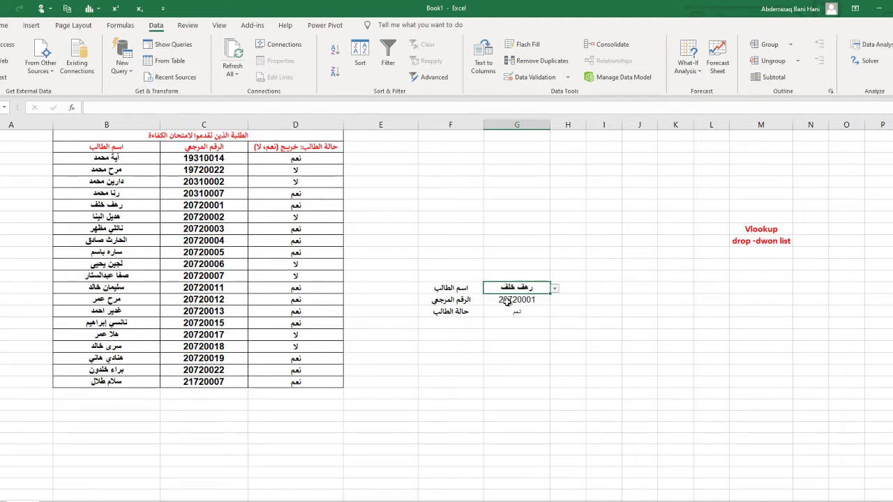
Switch the student in G14 to the one from cell B5 using the drop-down list
left_click(554, 288)
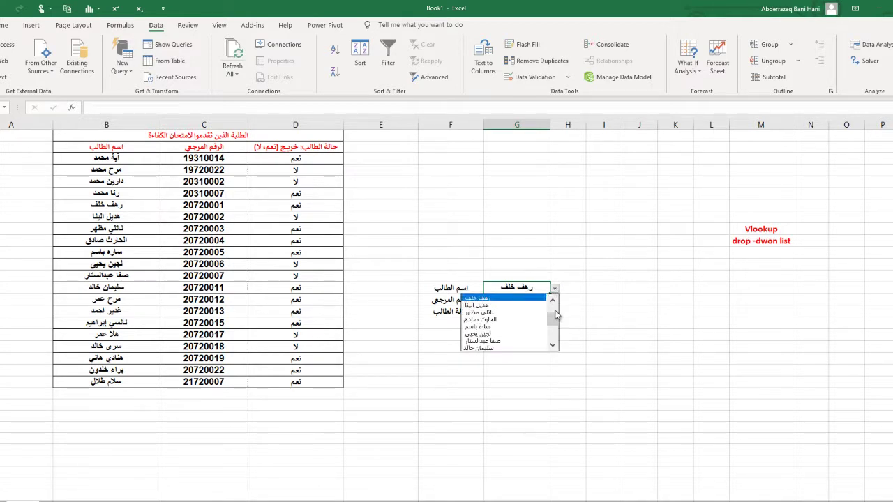
scroll(555, 311, "up", 2)
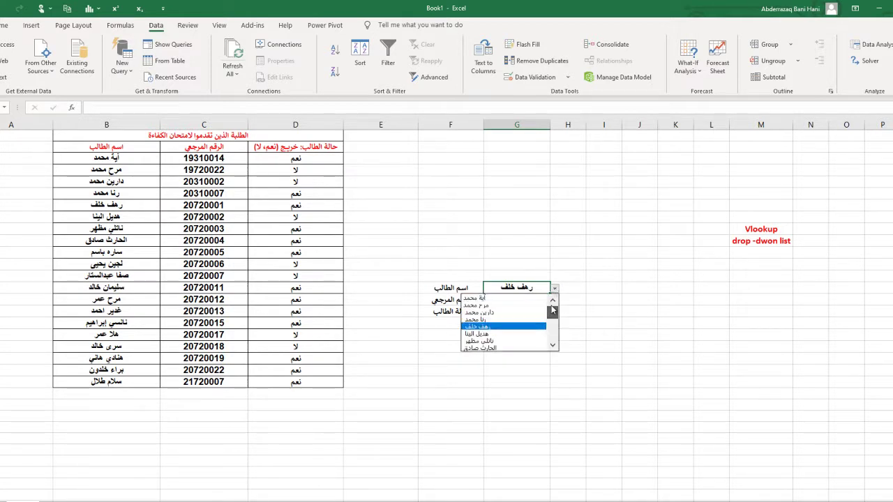
left_click(496, 312)
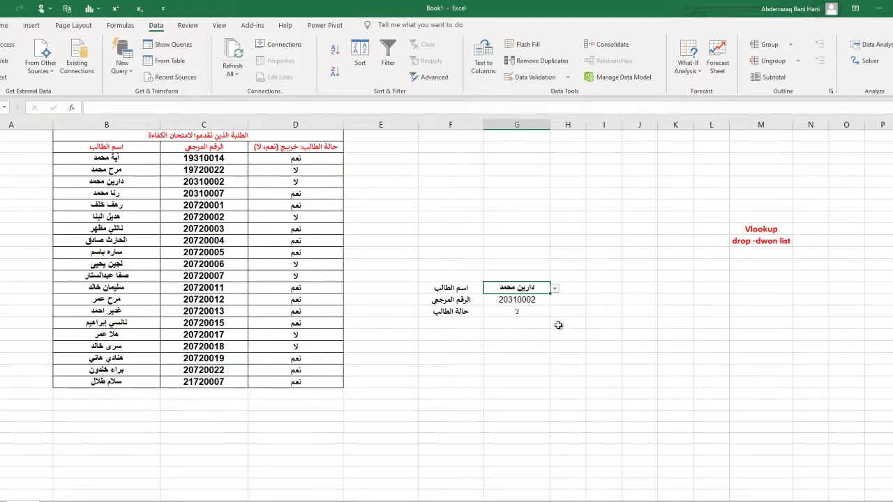
Choose the student from cell B17 in G14's drop-down list to test the reference number and status lookups
left_click(556, 290)
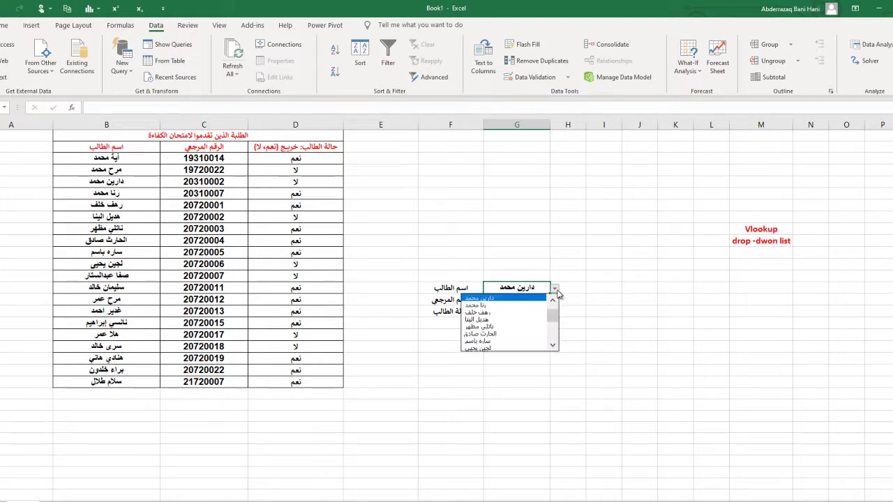
left_click(554, 346)
left_click(555, 346)
left_click(554, 346)
left_click(554, 346)
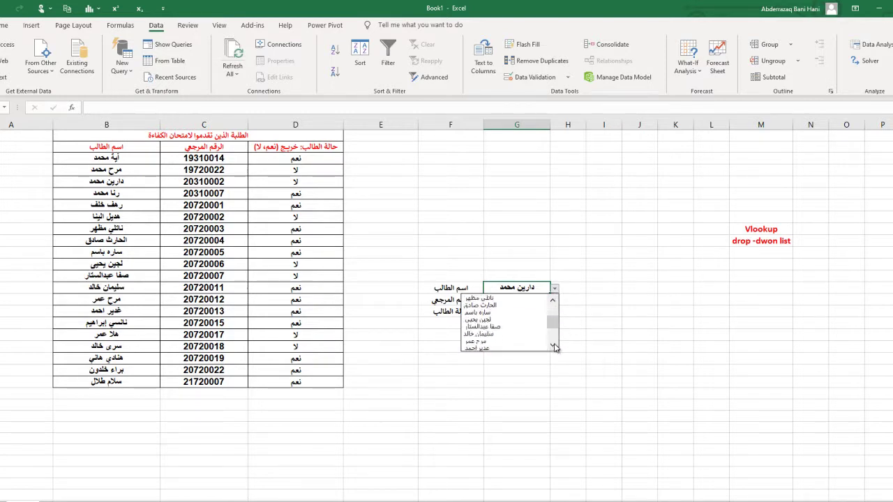
left_click(554, 346)
left_click(554, 346)
left_click(555, 345)
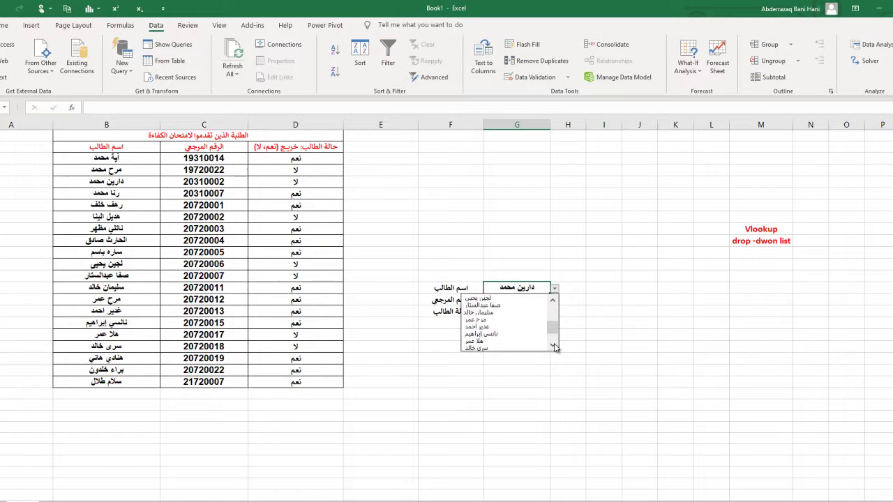
left_click(554, 346)
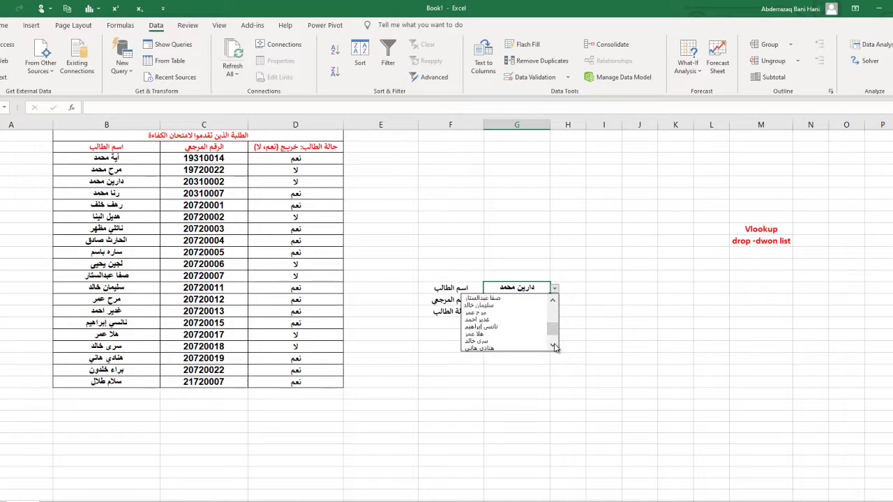
left_click(554, 346)
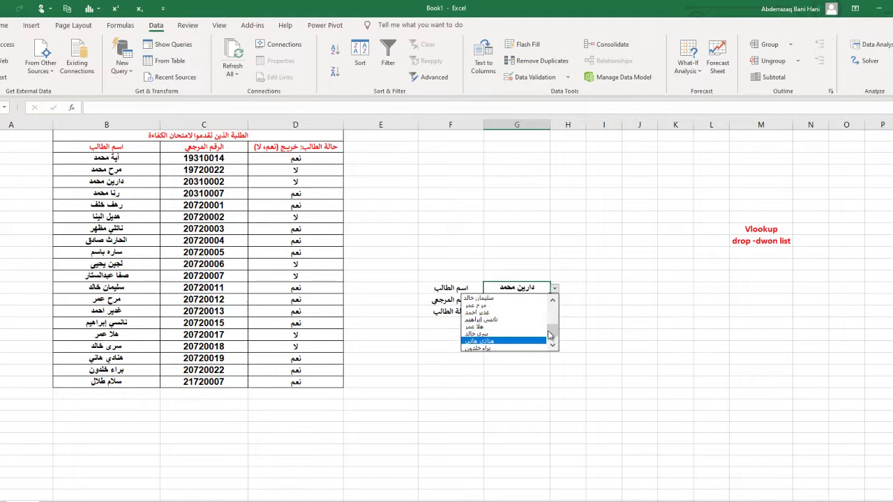
left_click(511, 319)
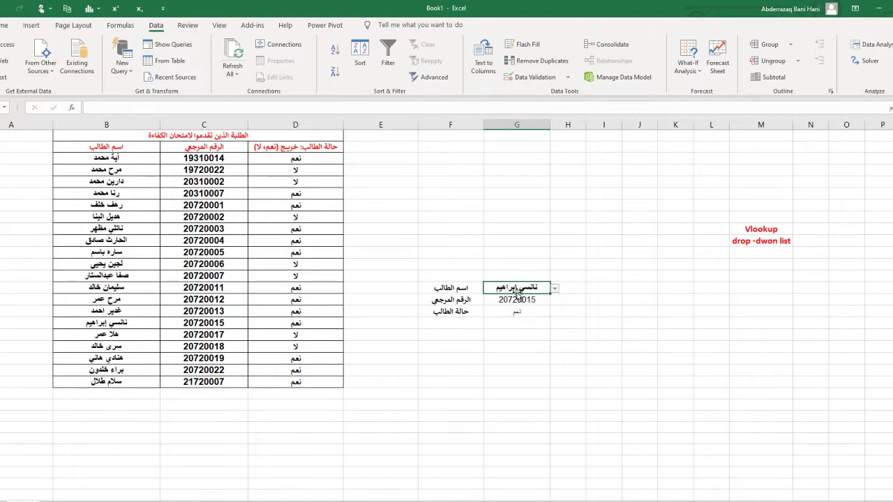